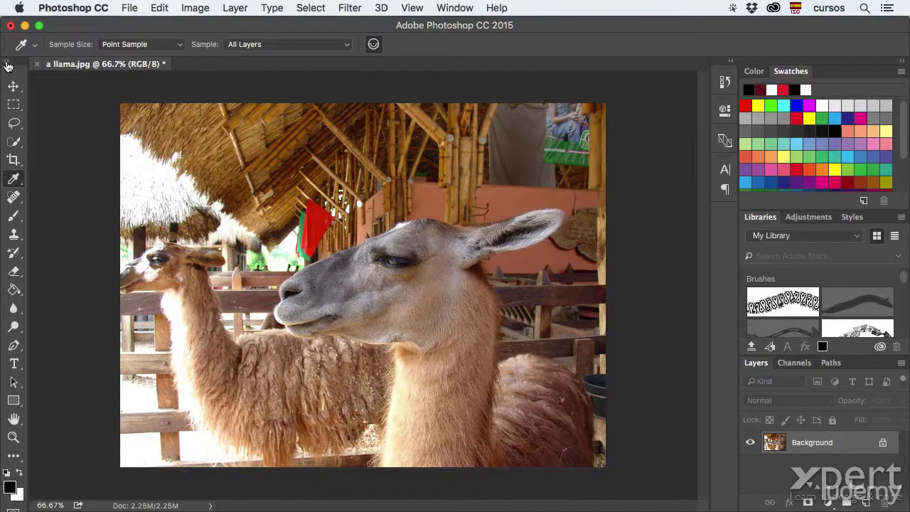
Step: Expand the Tools panel to a two-column layout
left_click(7, 62)
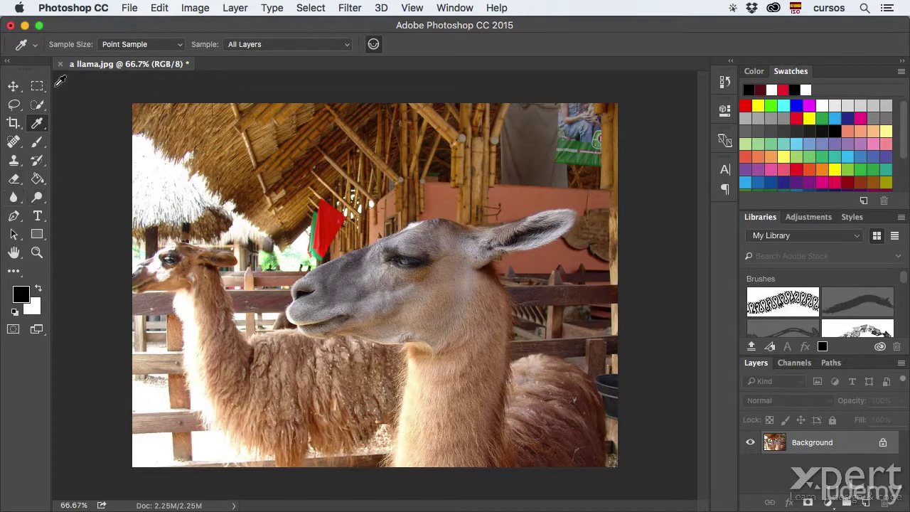
Step: Change the screen mode to Full Screen Mode With Menu Bar
left_click(36, 332)
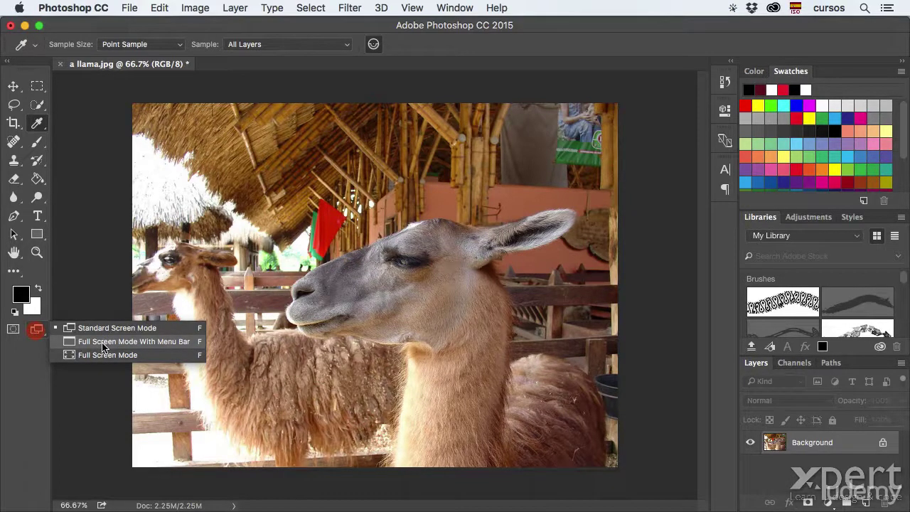
left_click(104, 342)
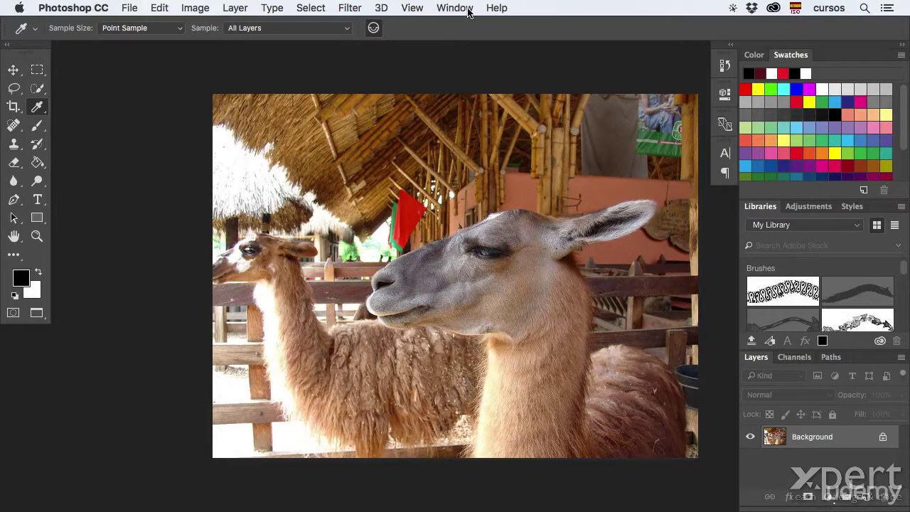
Step: Choose Full Screen Mode from the Screen Mode button and confirm Full Screen
left_click(194, 10)
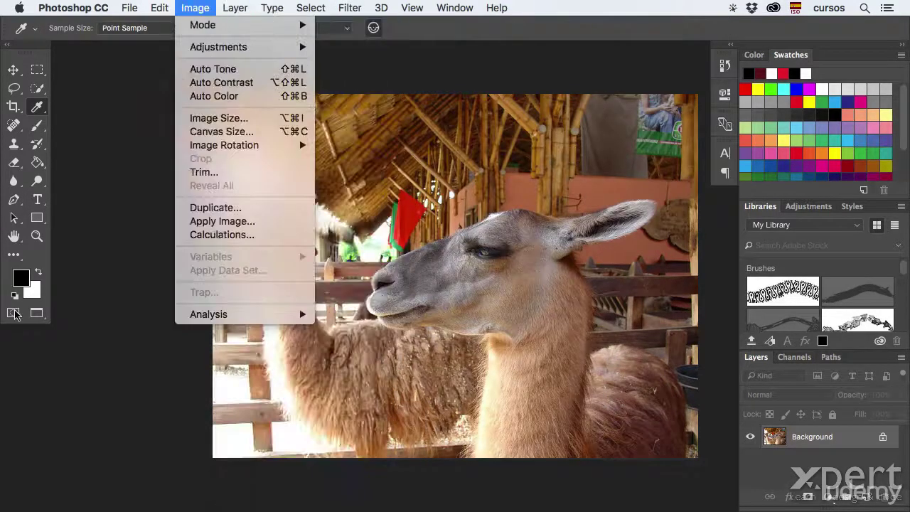
left_click(39, 315)
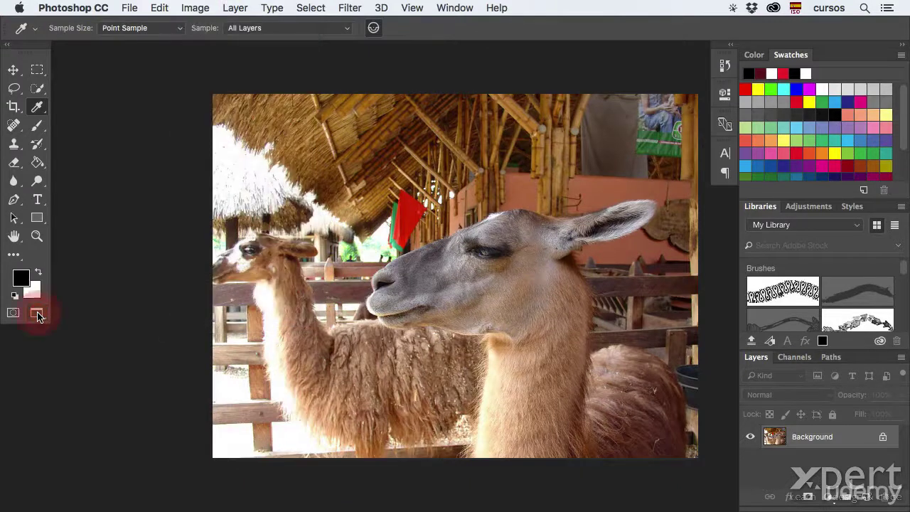
right_click(37, 313)
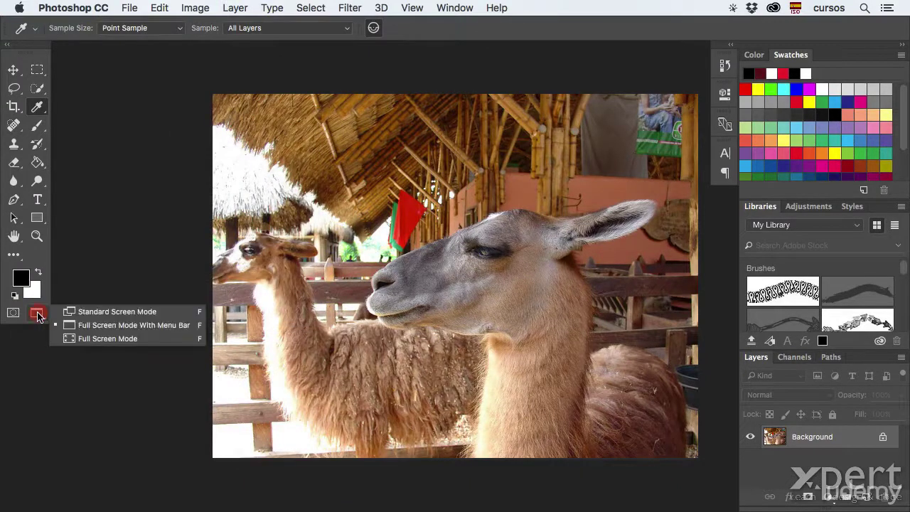
left_click(87, 339)
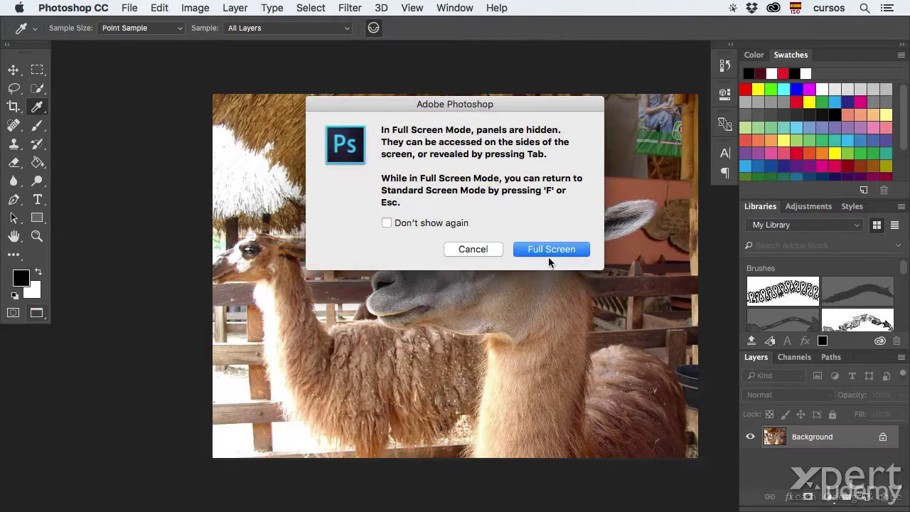
left_click(553, 250)
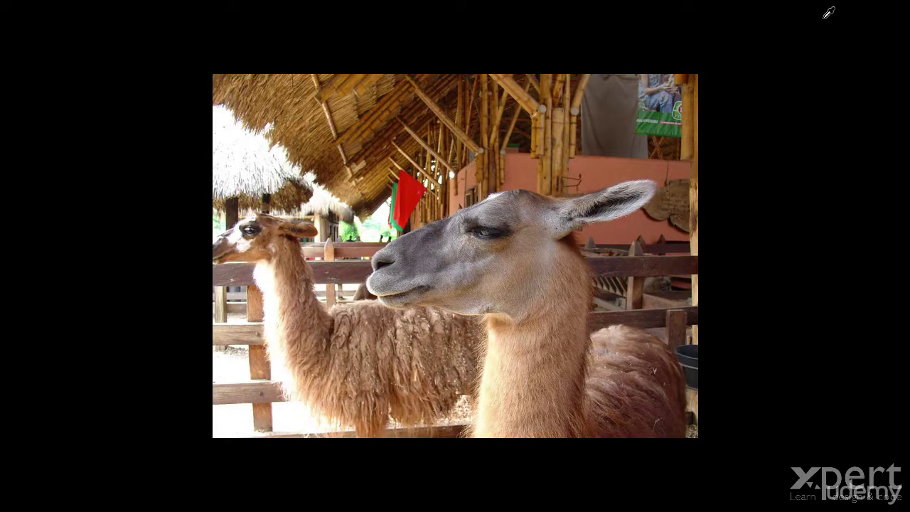
Step: Cycle the screen modes with F, stopping at Full Screen Mode With Menu Bar
key("f")
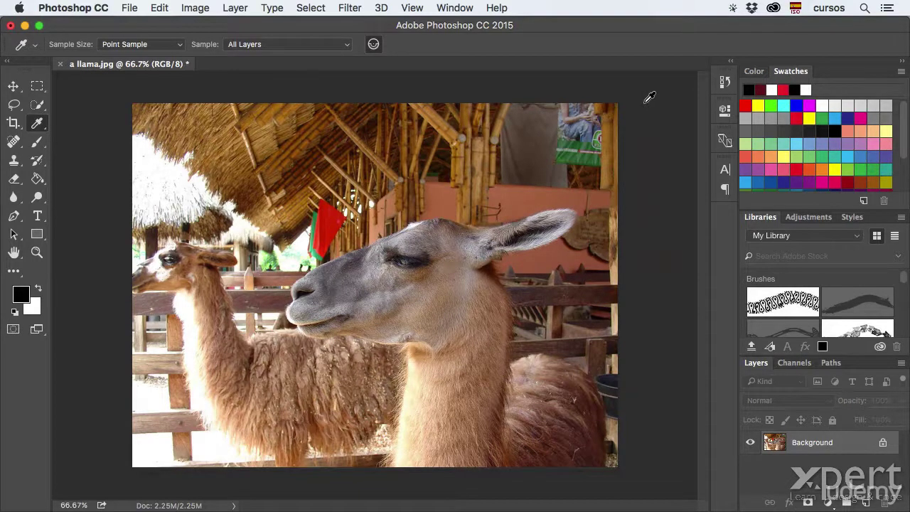
key("f")
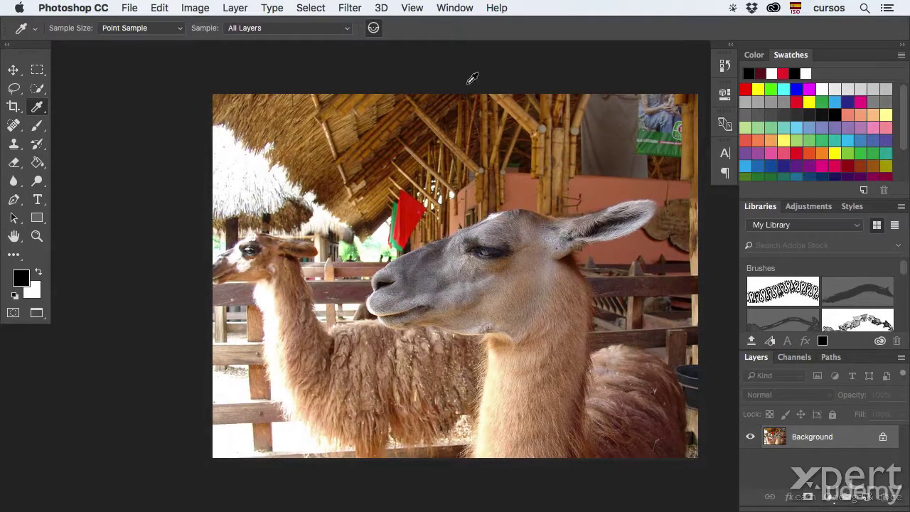
key("f")
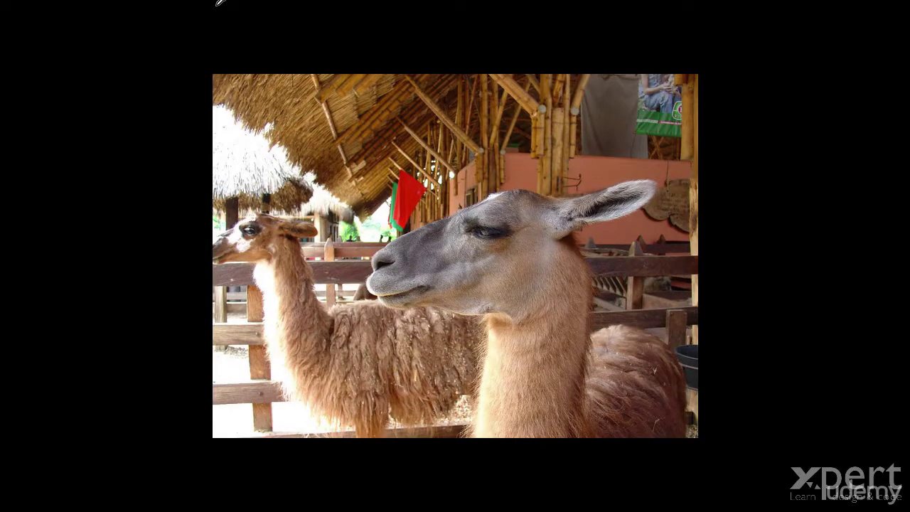
key("f")
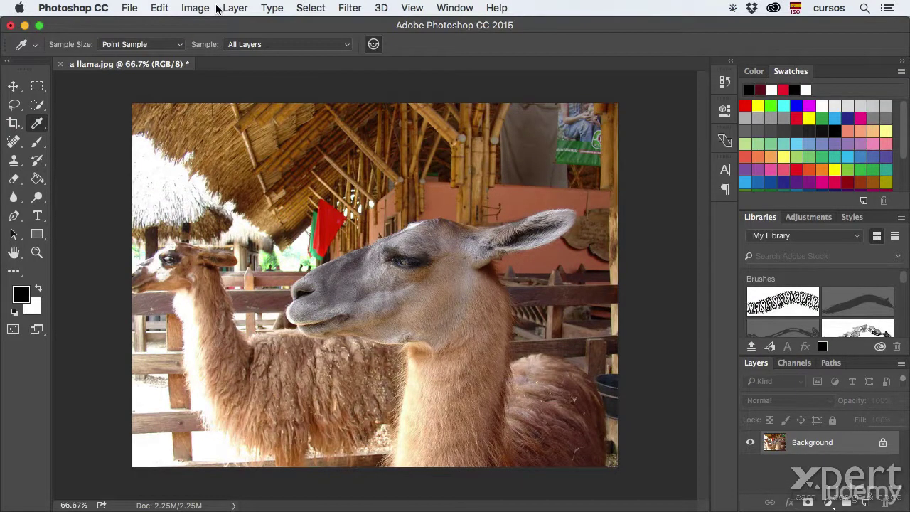
key("f")
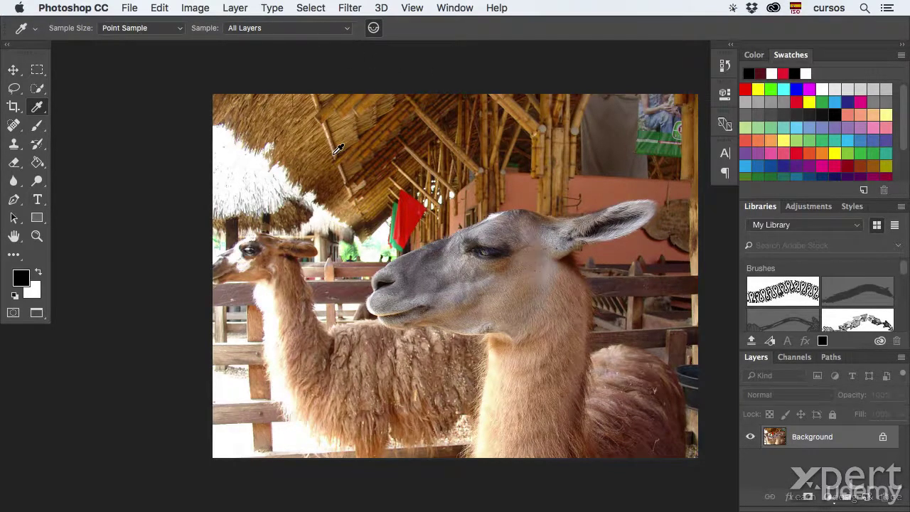
Step: Hide the toolbar, options bar and panels with Tab
key("Tab")
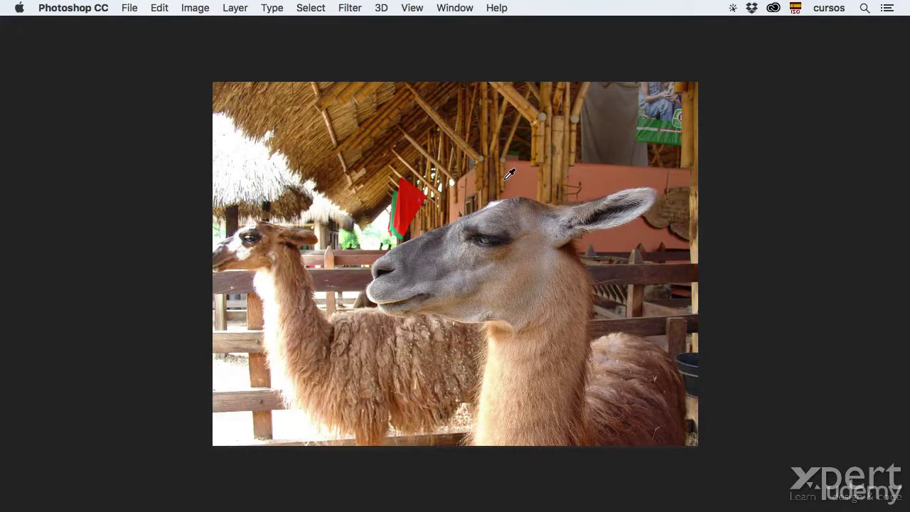
Step: Show the toolbar, options bar and panels again with Tab
key("Tab")
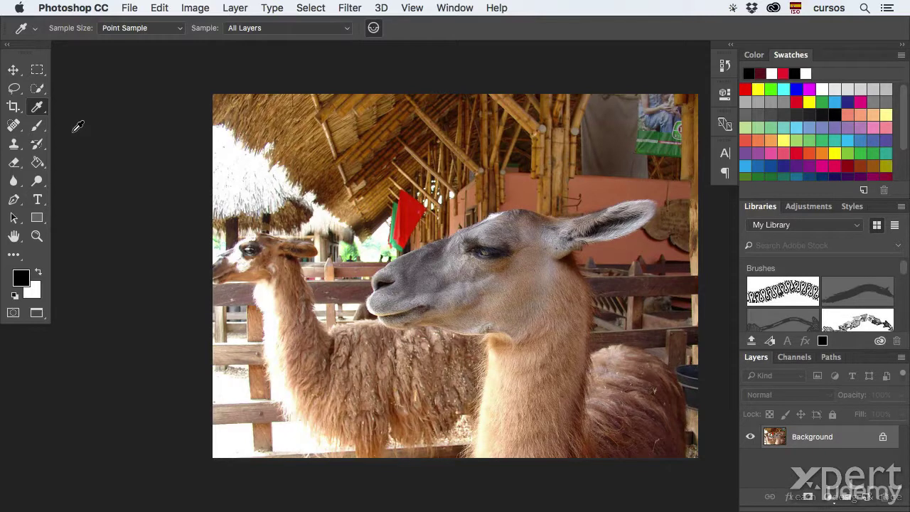
Step: Hide only the Swatches, Libraries and Layers panels with Shift+Tab
key("shift+Tab")
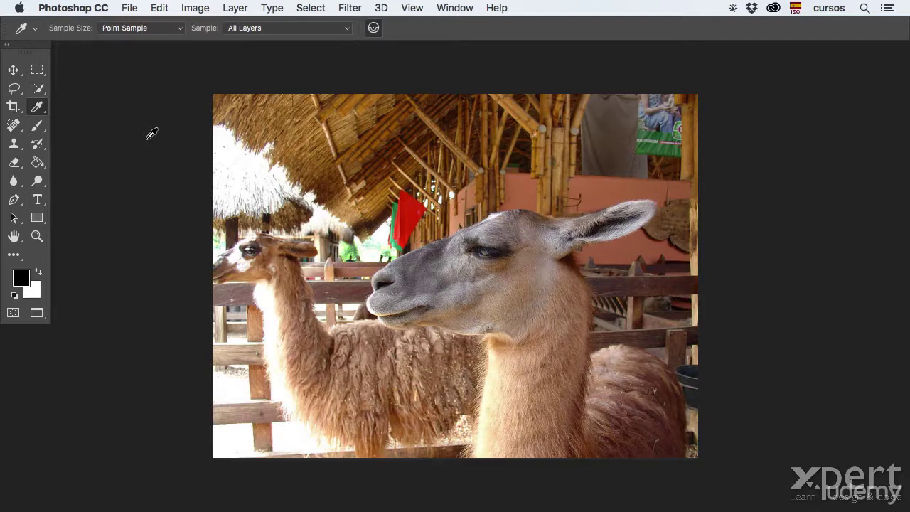
Step: Restore the right-side panels, collapse tools to one column, enter Full Screen Mode, select Move tool
key("shift+Tab")
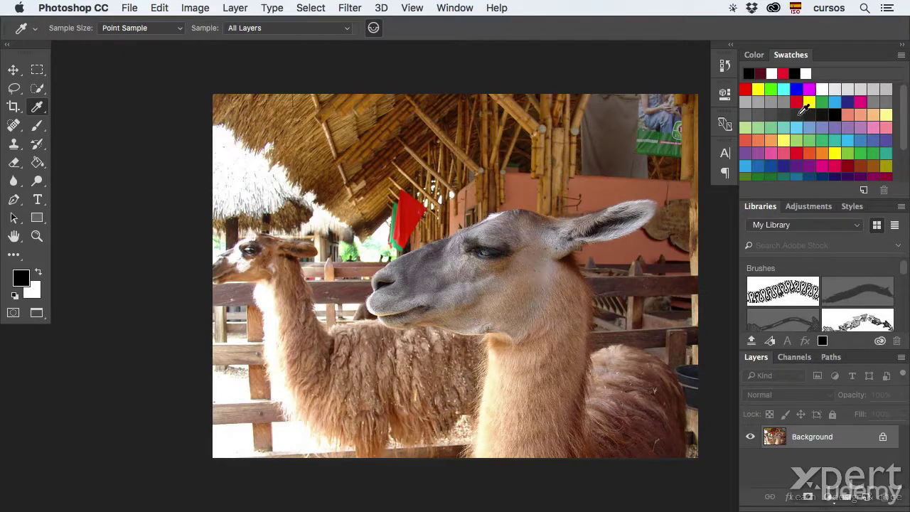
left_click(8, 45)
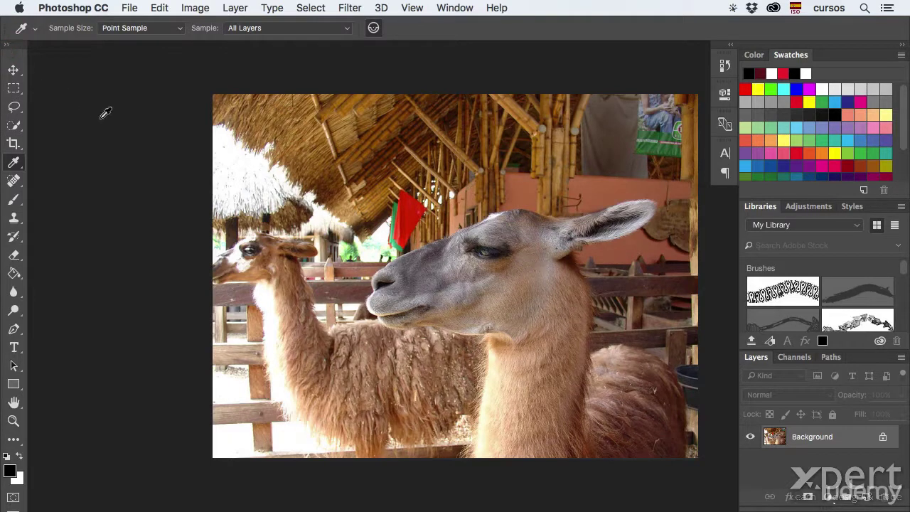
key("f")
key("f")
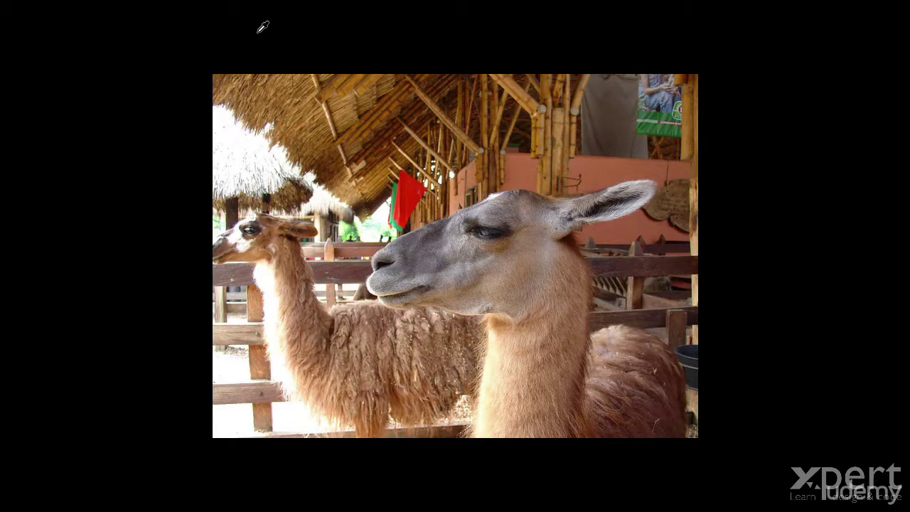
key("v")
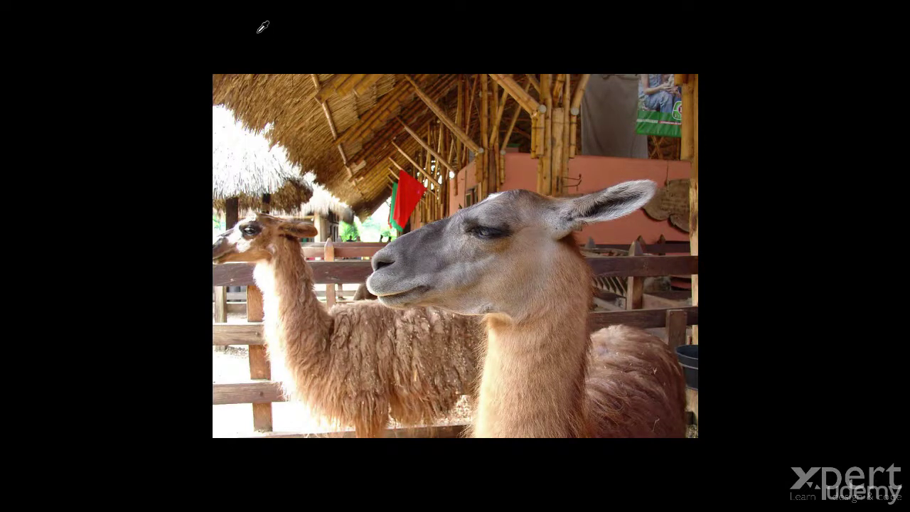